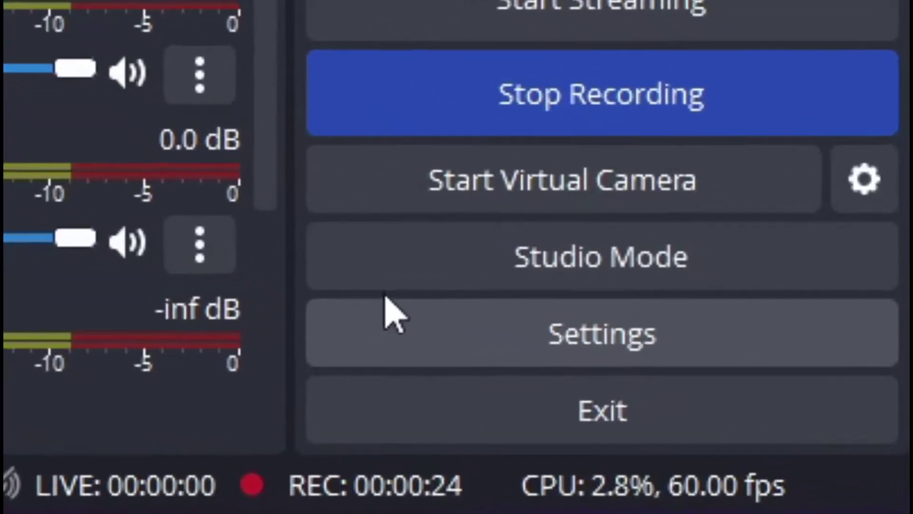
In Settings, toggle Use Different Colors off and back on to show the colour presets
click(592, 354)
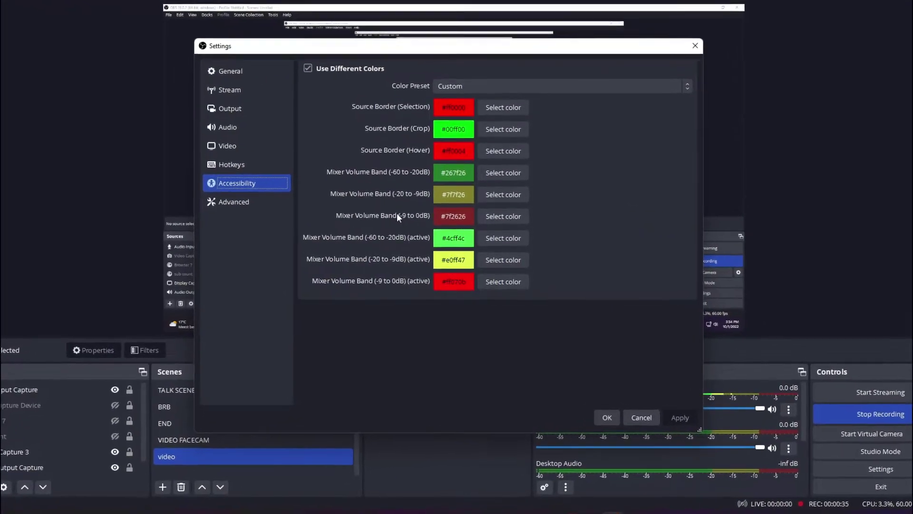
click(385, 75)
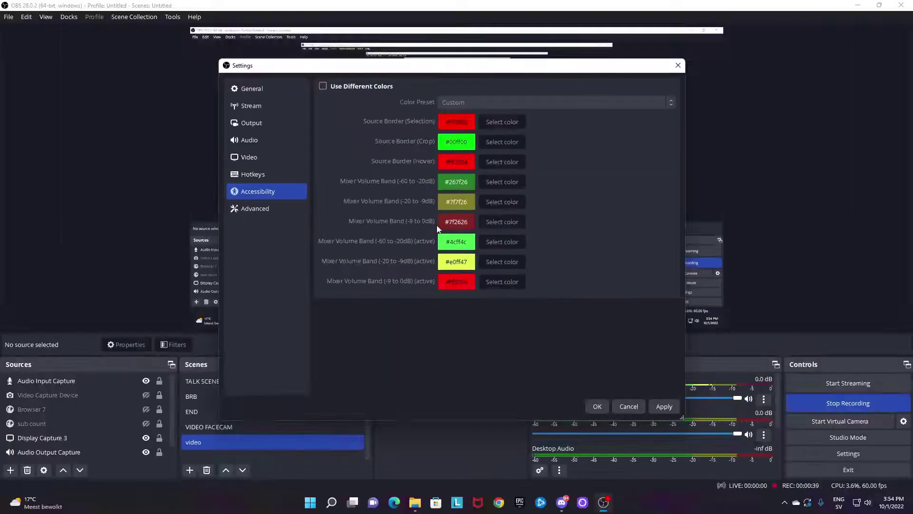
click(323, 86)
click(464, 101)
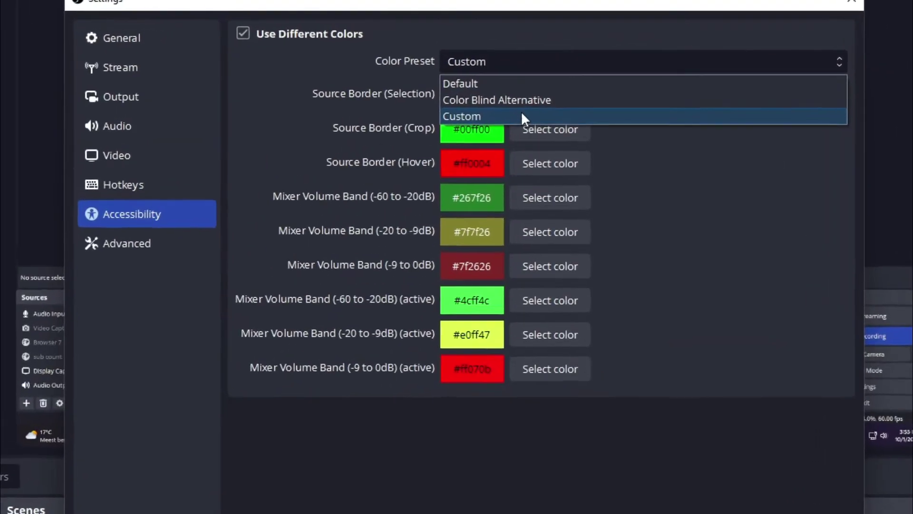
click(486, 132)
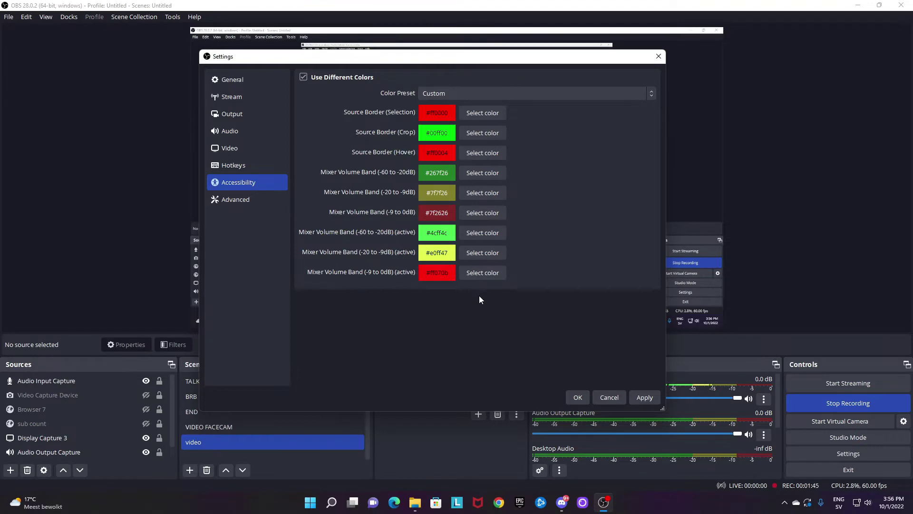
Move the Settings window aside and set the selected-source border colour to blue-violet
drag(381, 56, 262, 406)
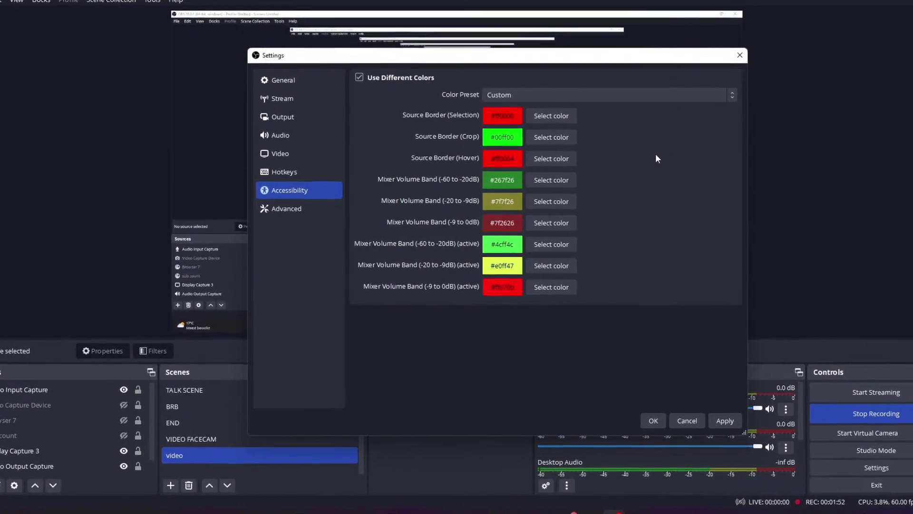
click(560, 102)
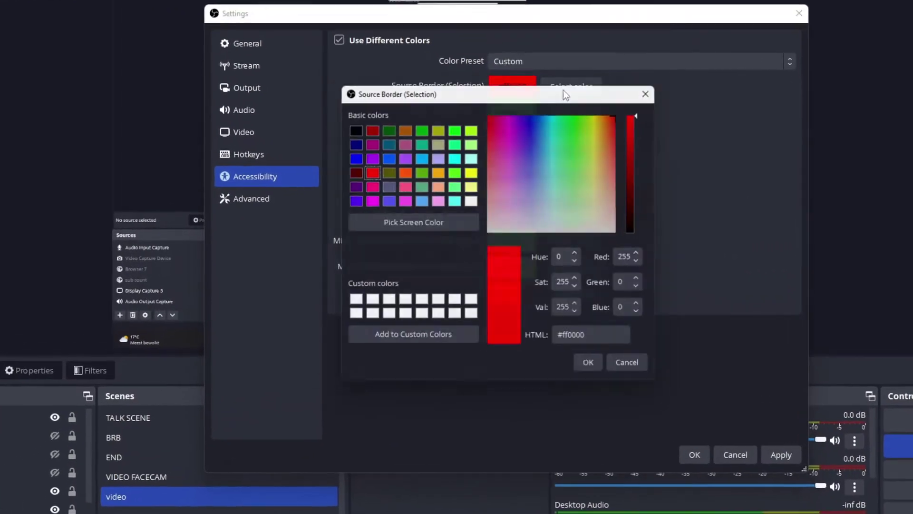
drag(576, 142, 567, 47)
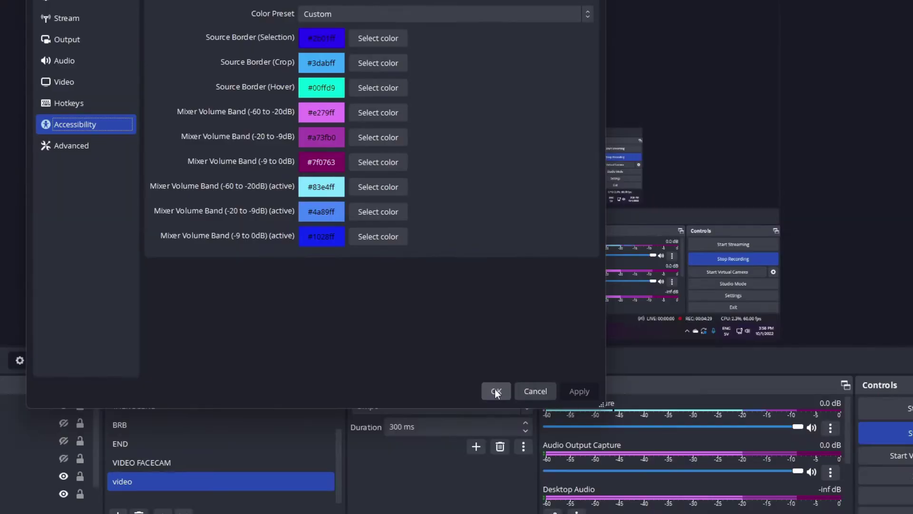
Confirm the Settings dialog with OK to apply the custom accessibility colours
click(496, 391)
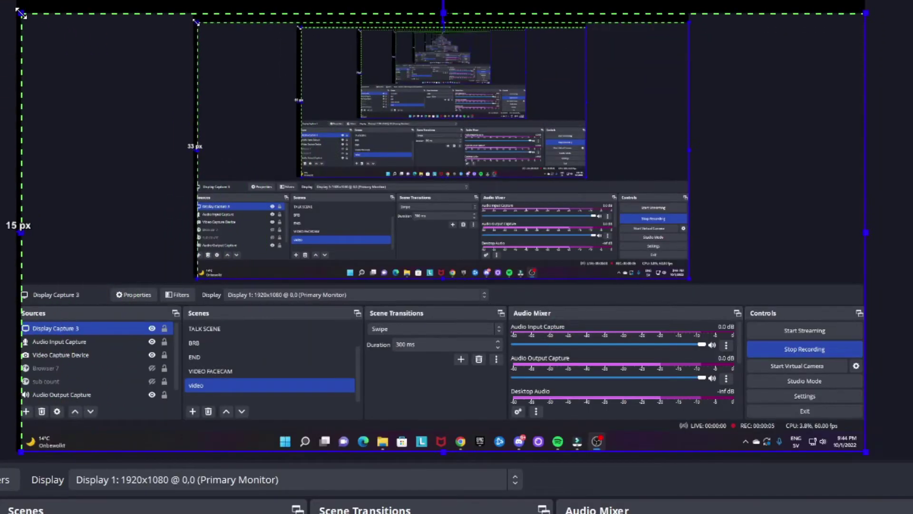
Resize Display Capture 3 inward from its top-left handle, 134 px from the edge
drag(93, 19, 79, 28)
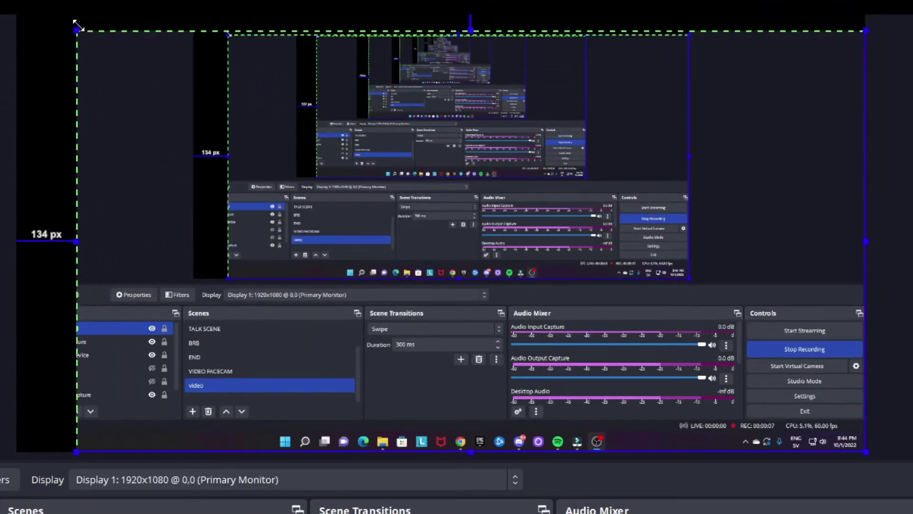